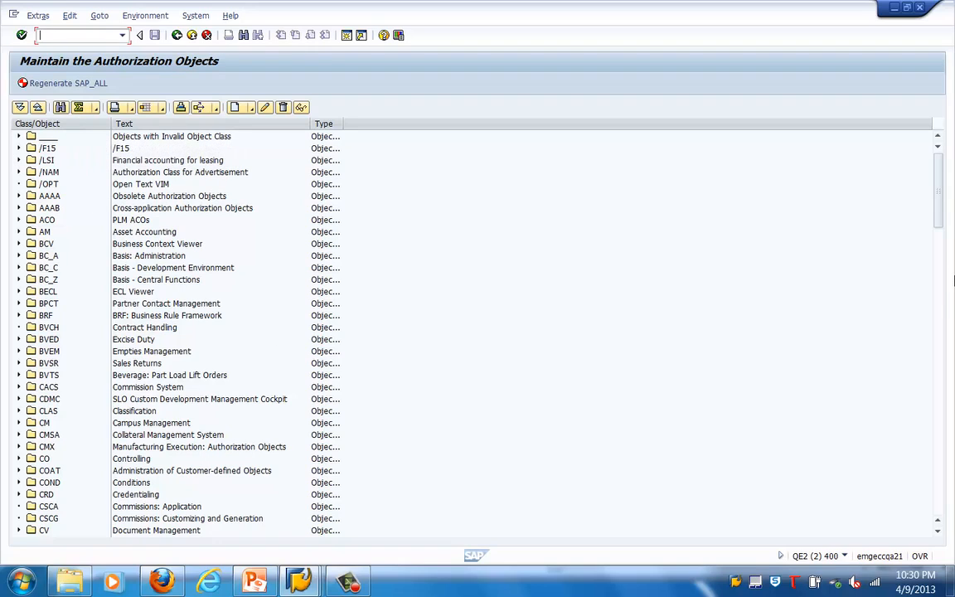
Expand the LC Logistics Controlling object class and widen the Type column to show its full entries.
left_click(942, 292)
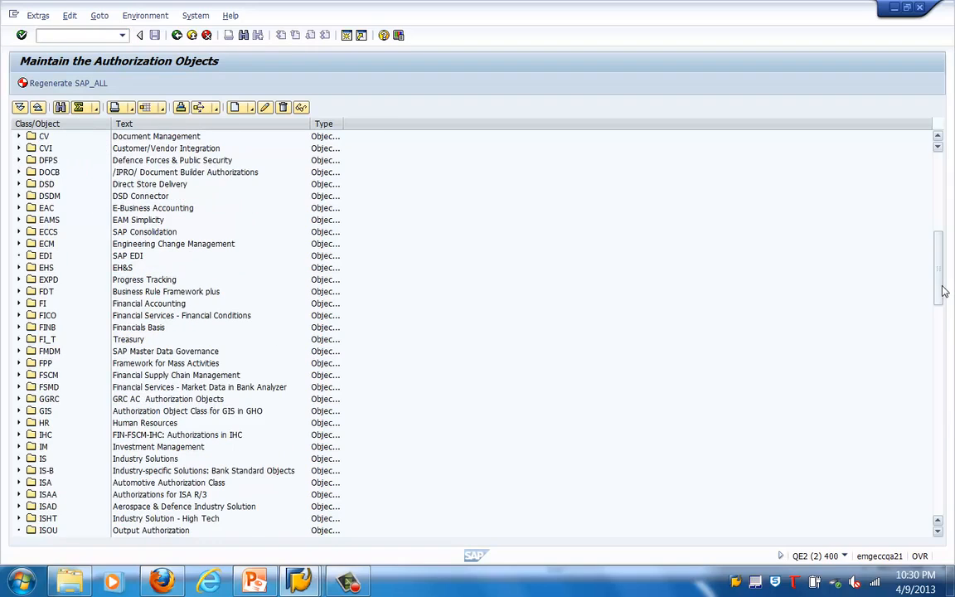
left_click_drag(943, 292, 943, 387)
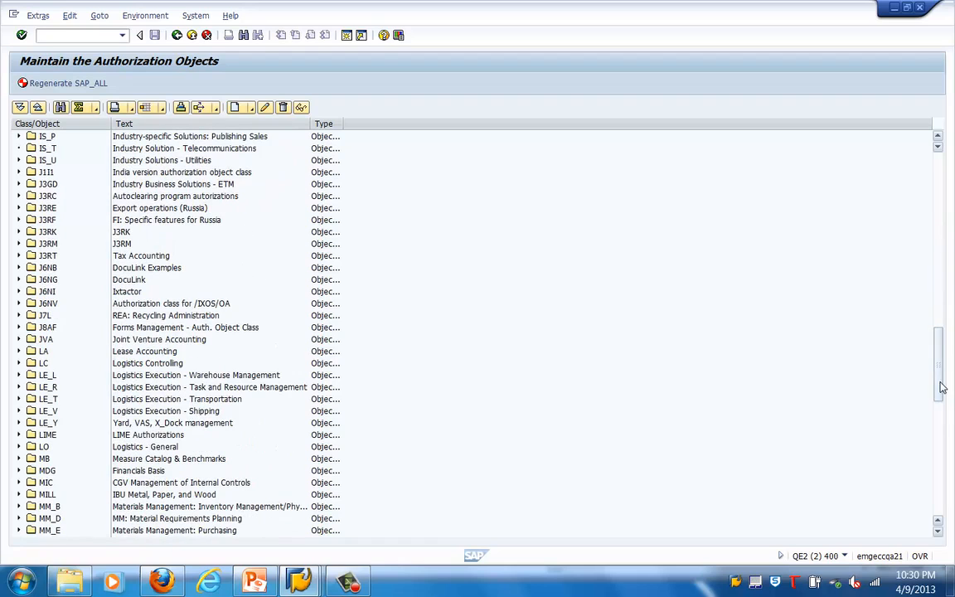
left_click(20, 364)
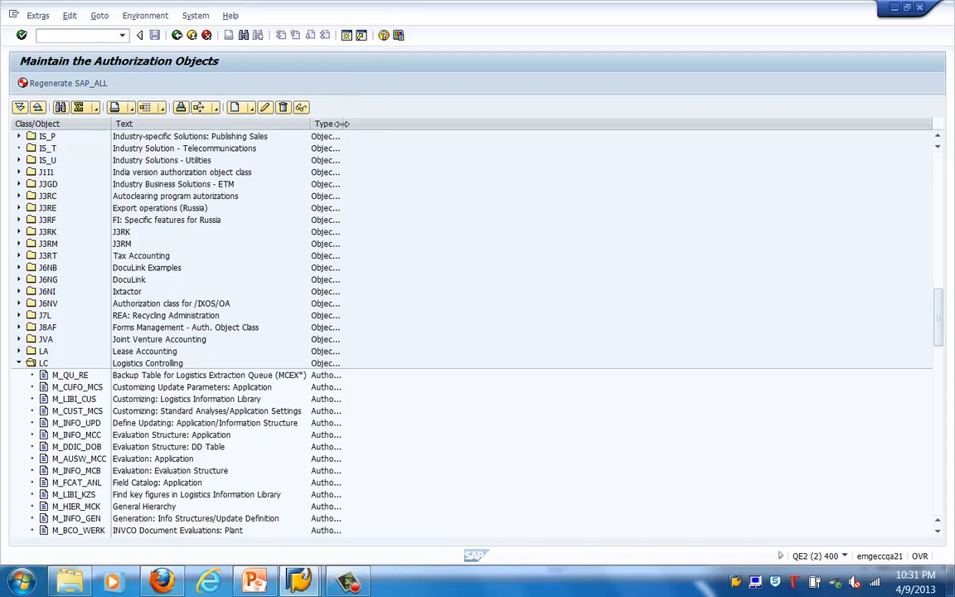
left_click_drag(343, 123, 465, 124)
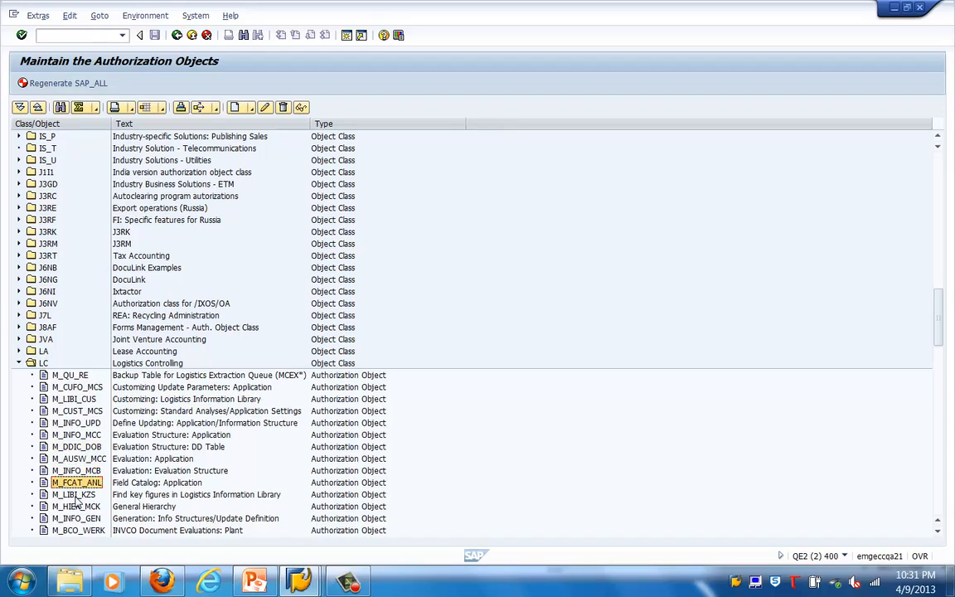
Switch to the Maintain Authorization Fields session and return it to the SAP Easy Access menu.
left_click(290, 587)
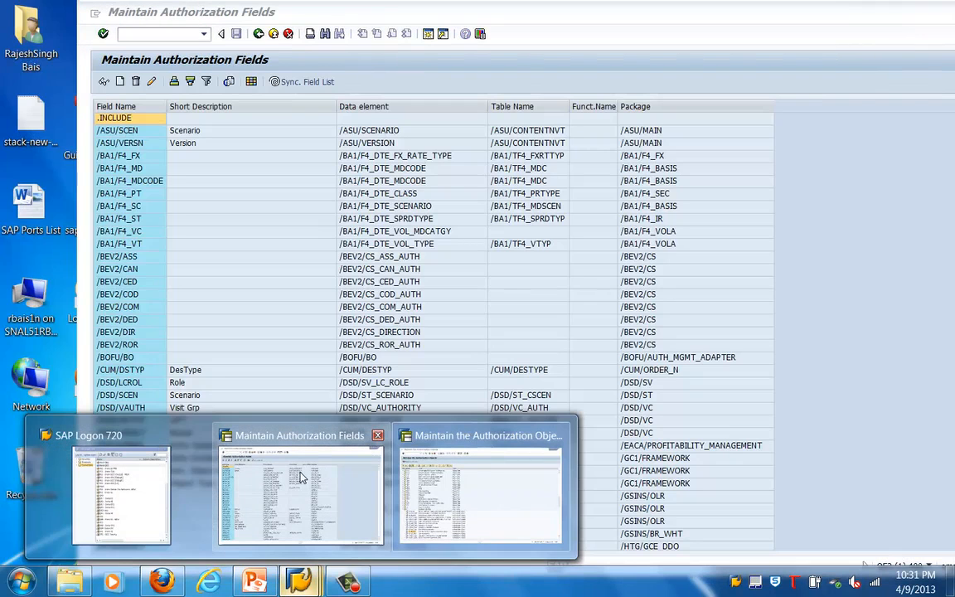
left_click(300, 476)
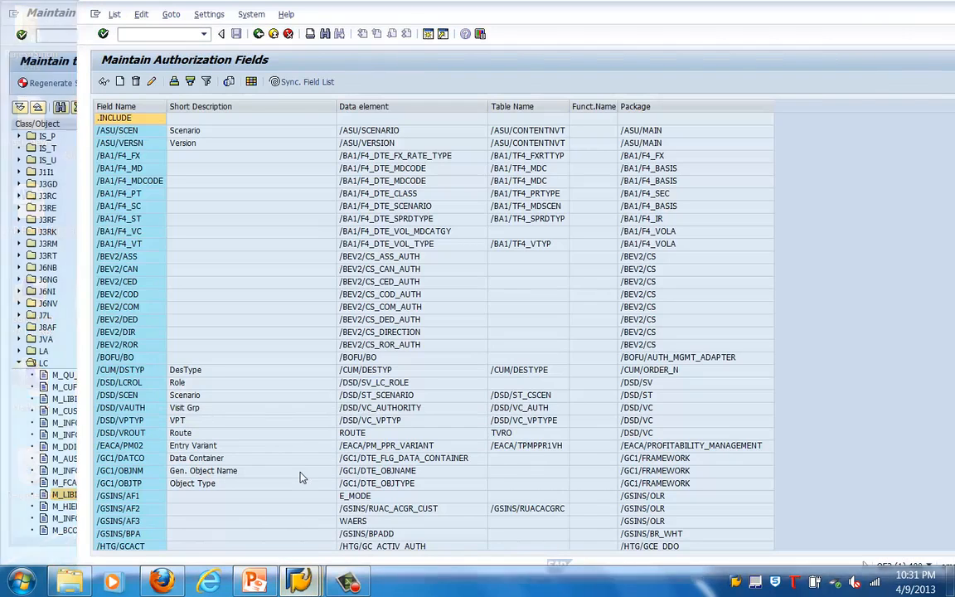
left_click(258, 33)
left_click(141, 33)
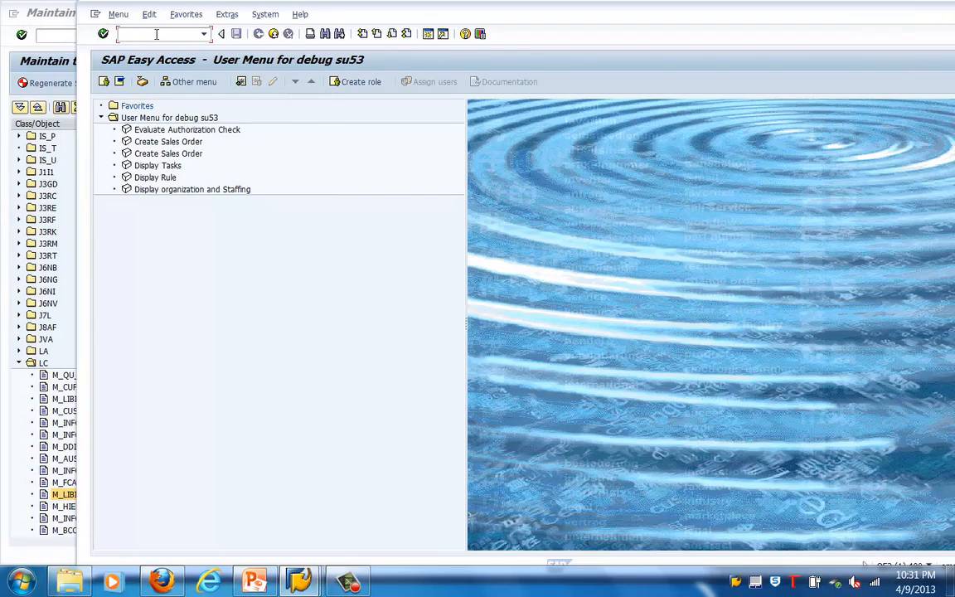
type("su21")
key("Return")
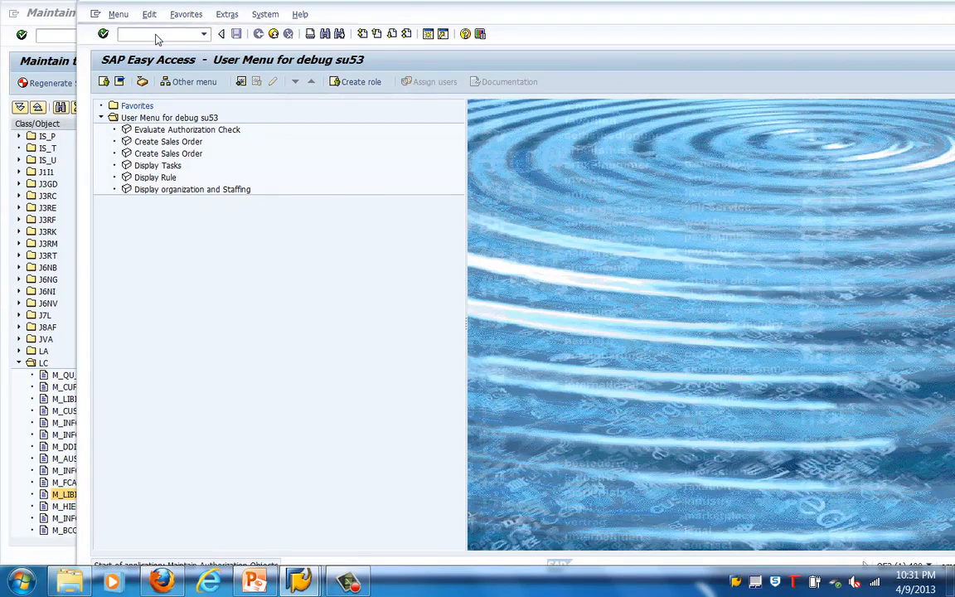
left_click(258, 34)
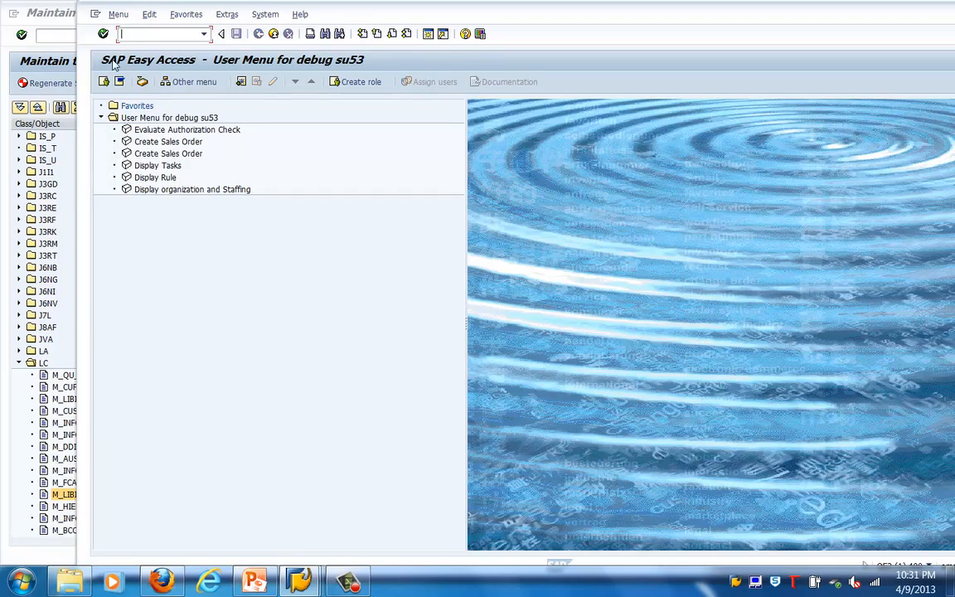
Run transaction su20 and select the /DSD/VROUT field in the list of authorization fields.
type("su20")
key("Return")
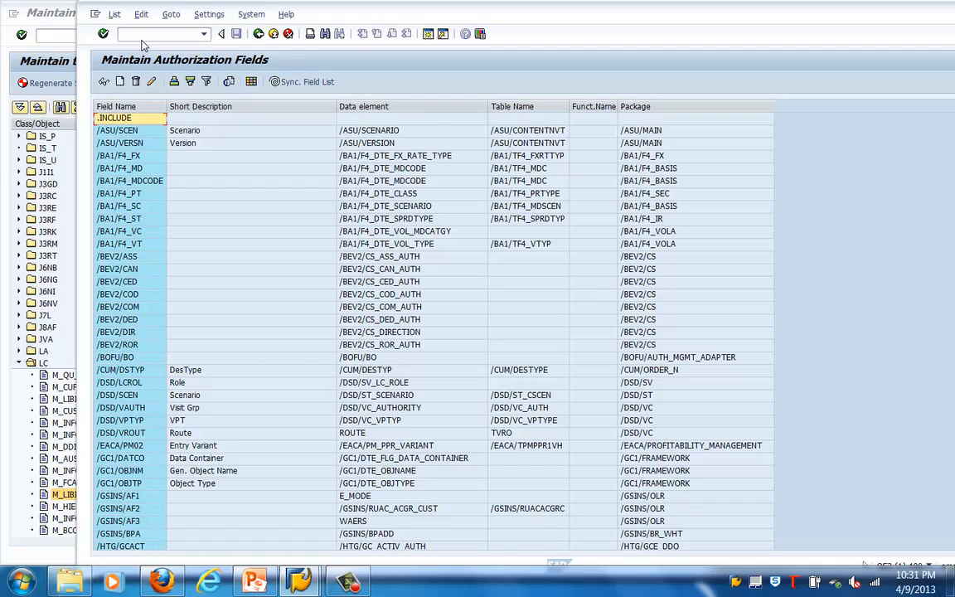
left_click(117, 433)
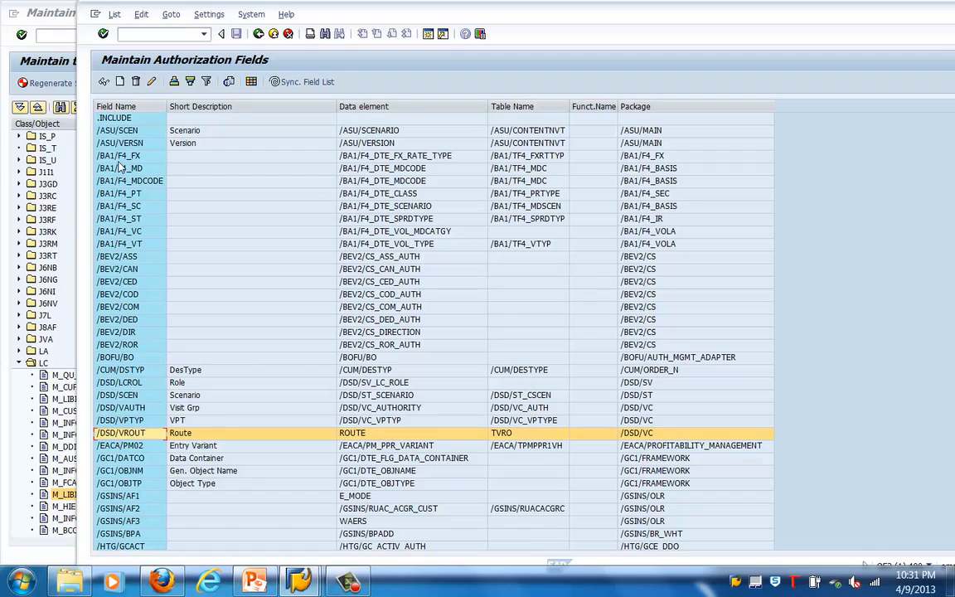
Try to create and save a new authorization field Z_BLN with data element BOOLE_N.
left_click(119, 82)
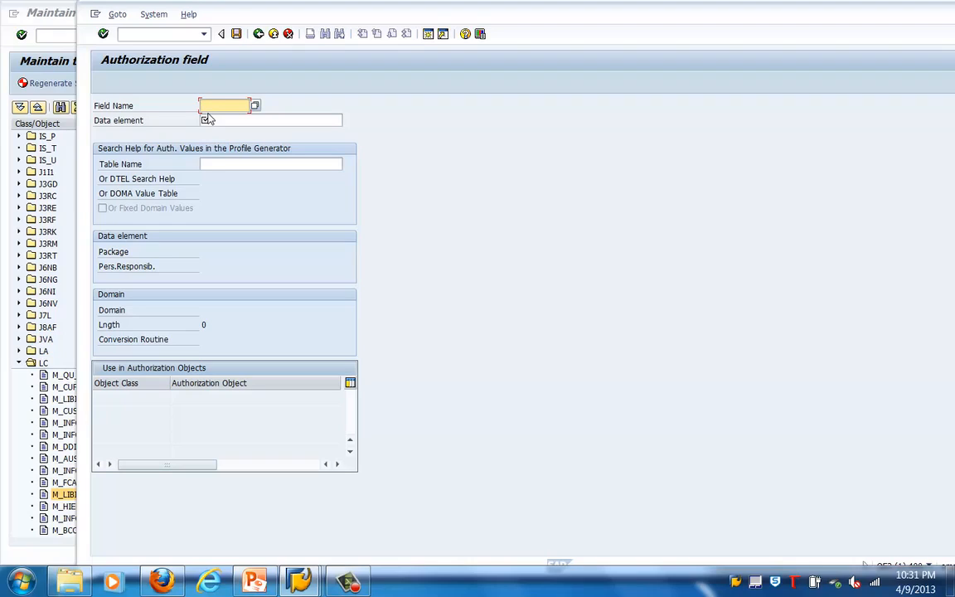
type("Z_BLN")
left_click(221, 120)
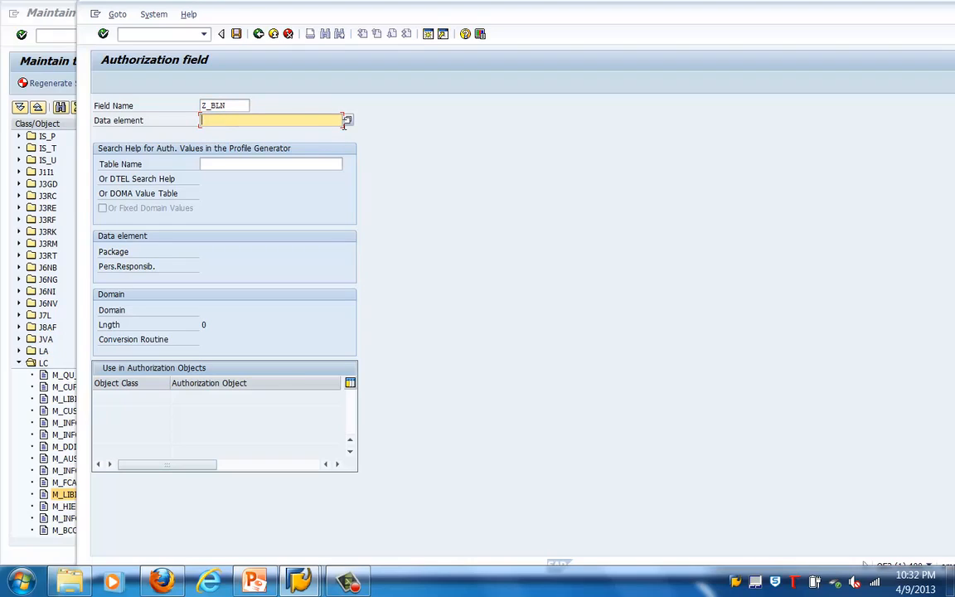
type("BOOLE_N")
left_click(236, 35)
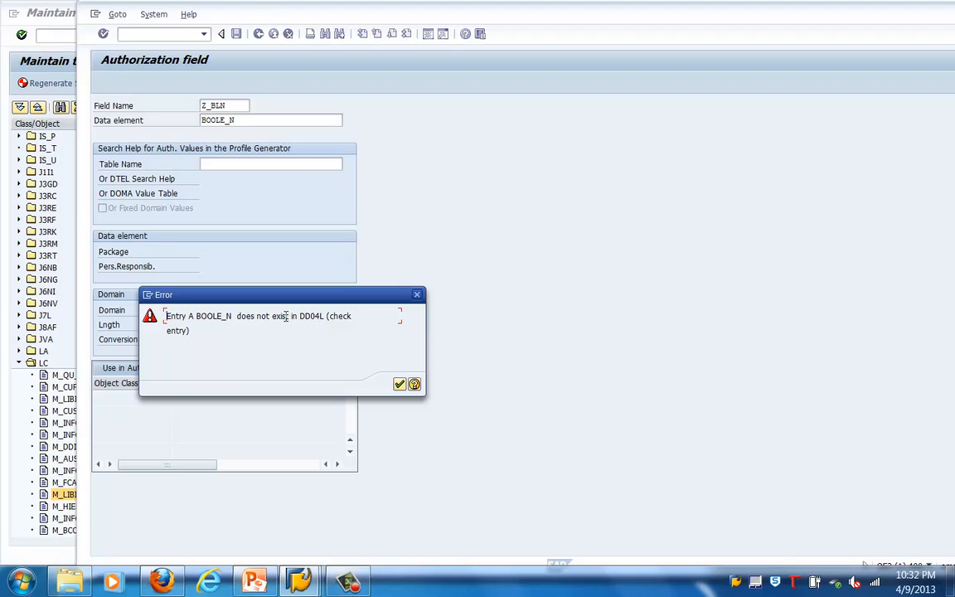
left_click_drag(245, 315, 335, 308)
left_click(336, 307)
left_click(398, 383)
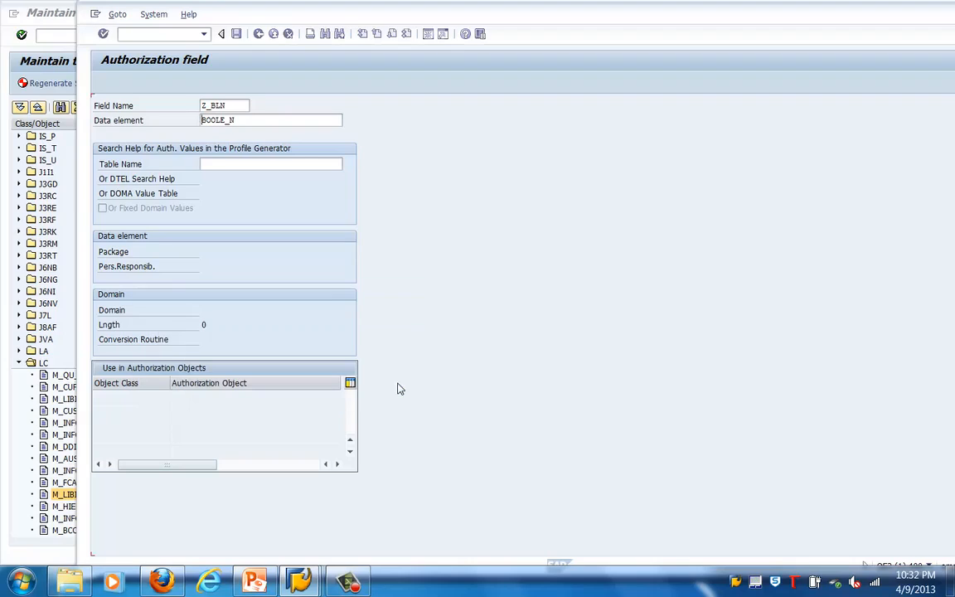
Look up the available data elements and set the field's data element to BCA_US_MAX_TRANSFER_DI.
left_click(259, 123)
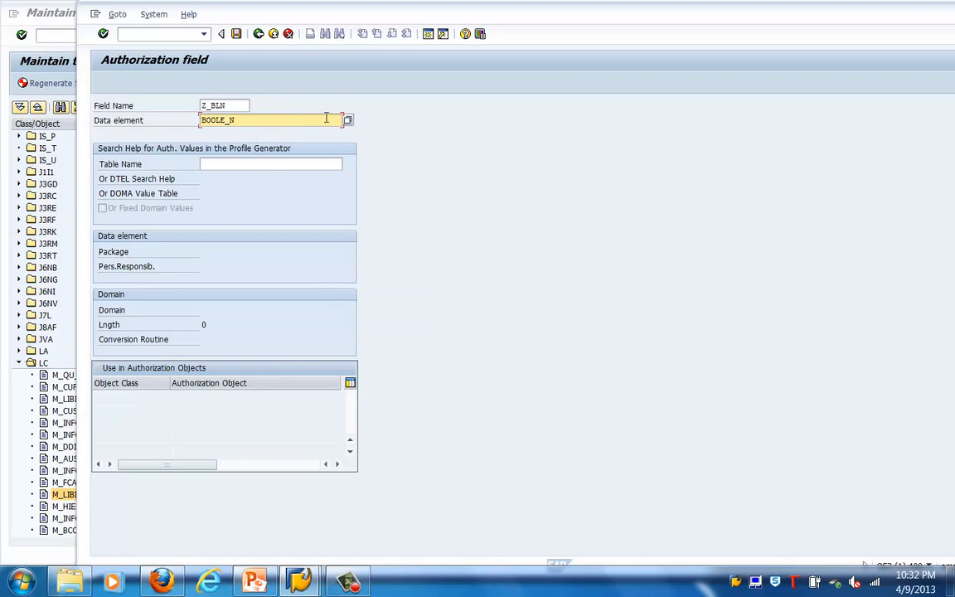
left_click(348, 121)
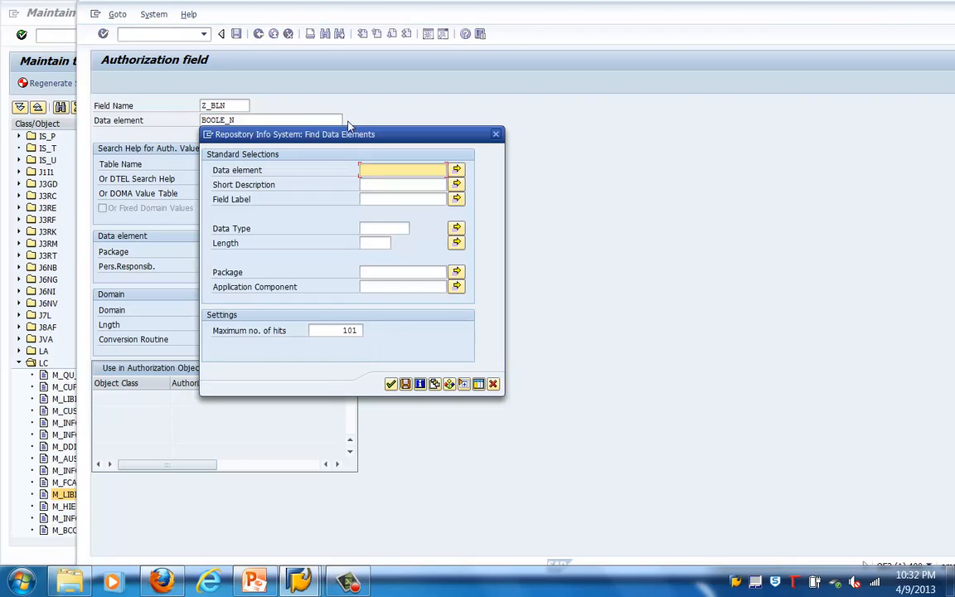
left_click(391, 384)
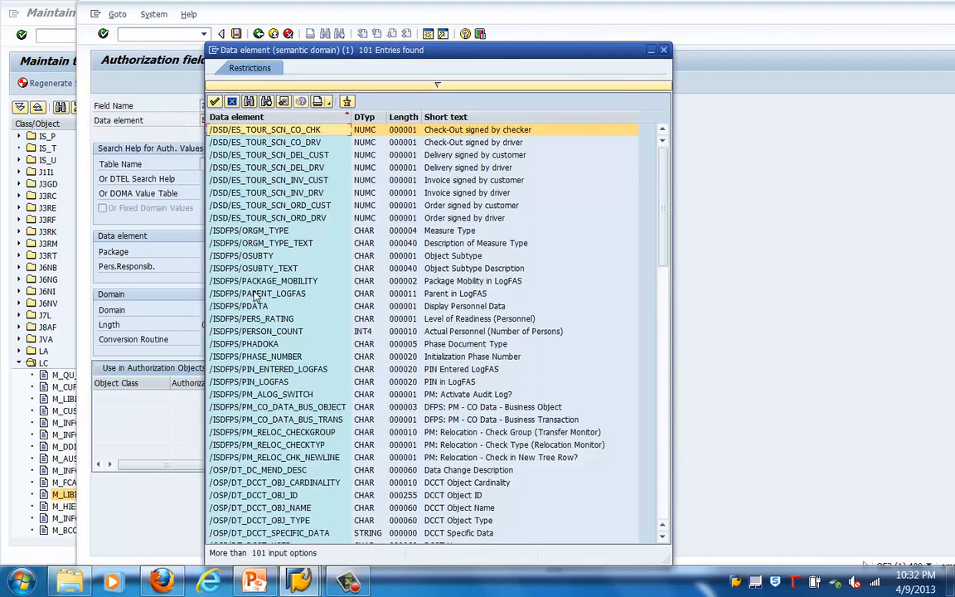
left_click(664, 407)
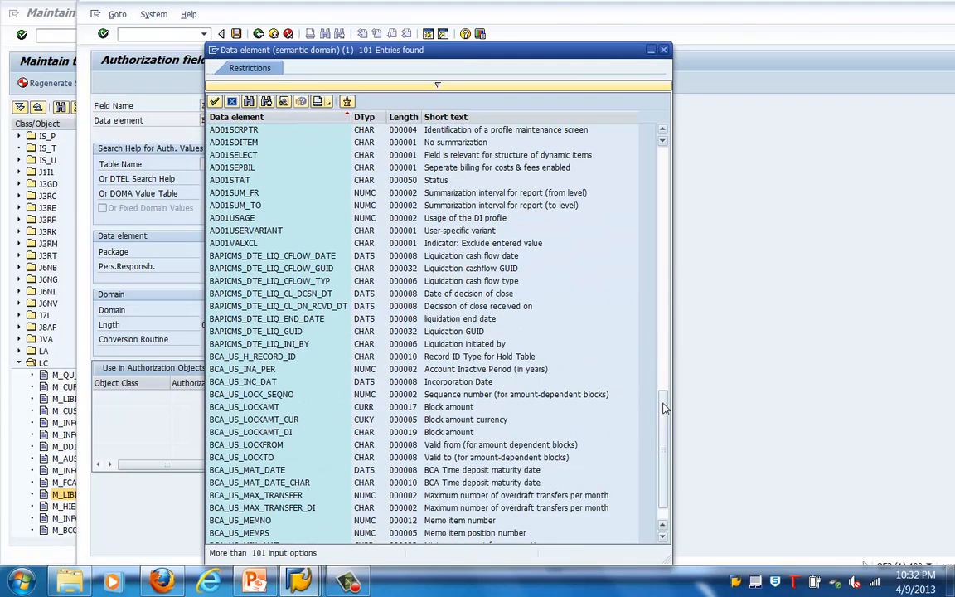
left_click_drag(664, 403, 682, 484)
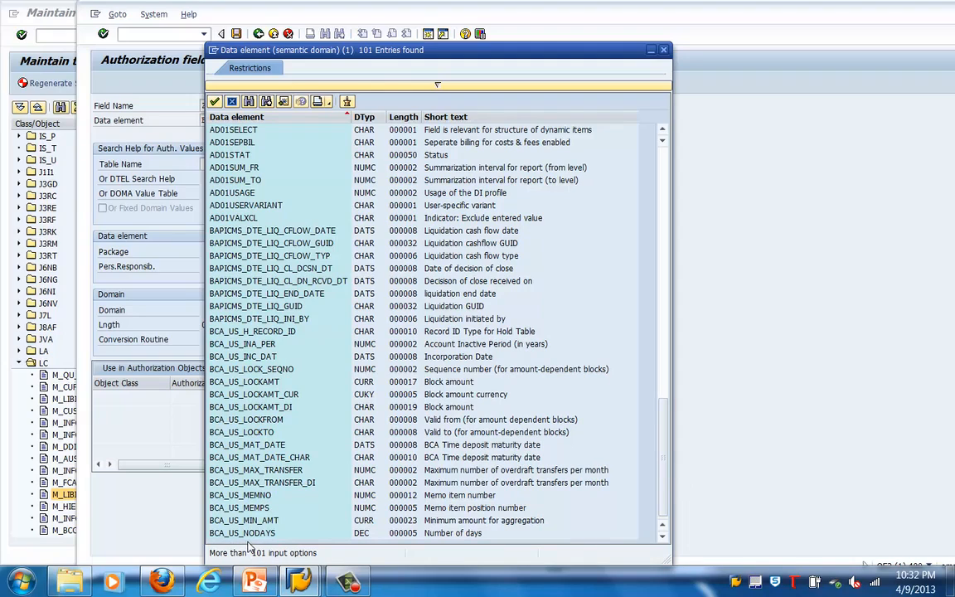
double_click(230, 482)
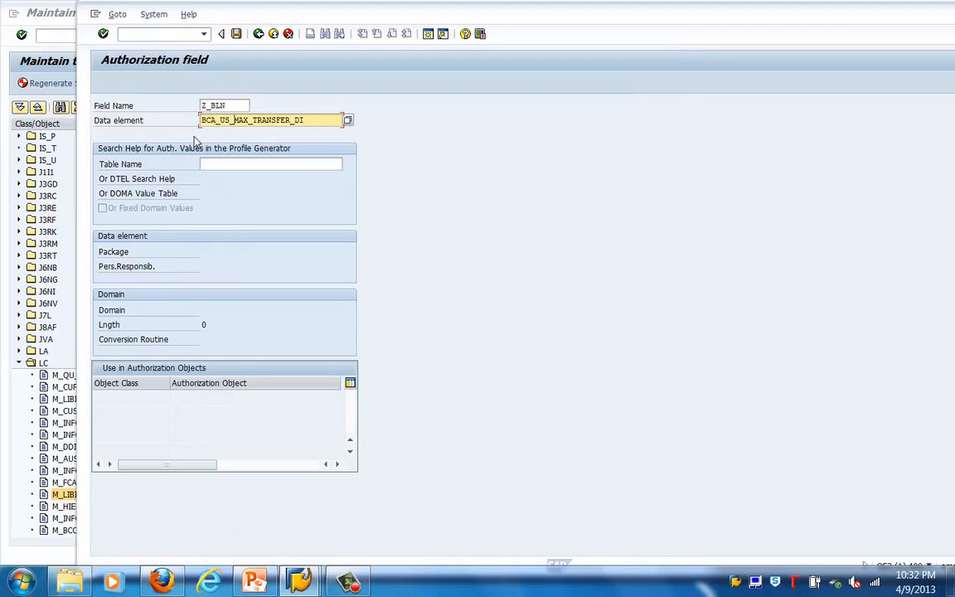
Save authorization field Z_BLN with package ZCC, chosen from a search for packages matching Z*.
left_click(236, 33)
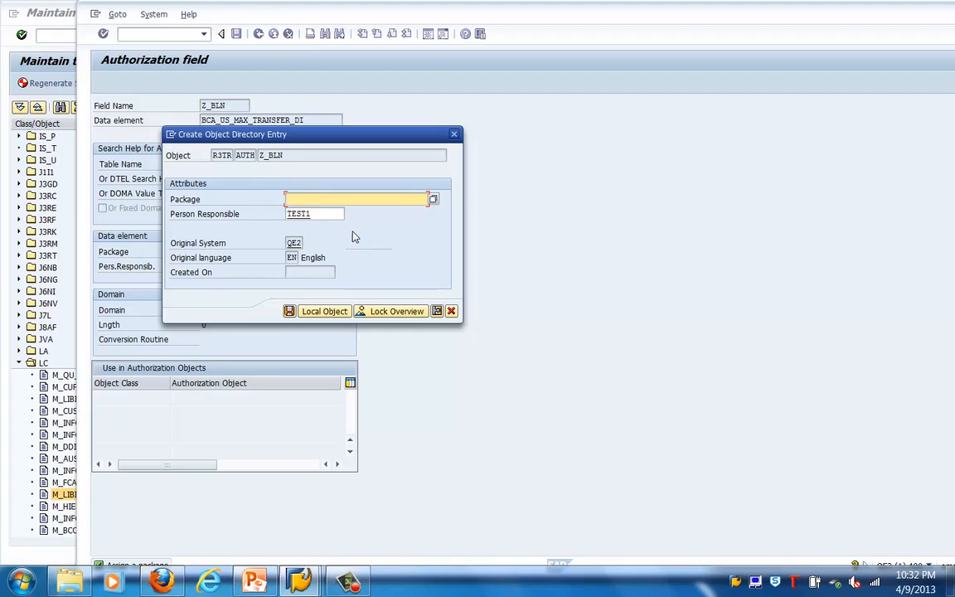
left_click(432, 200)
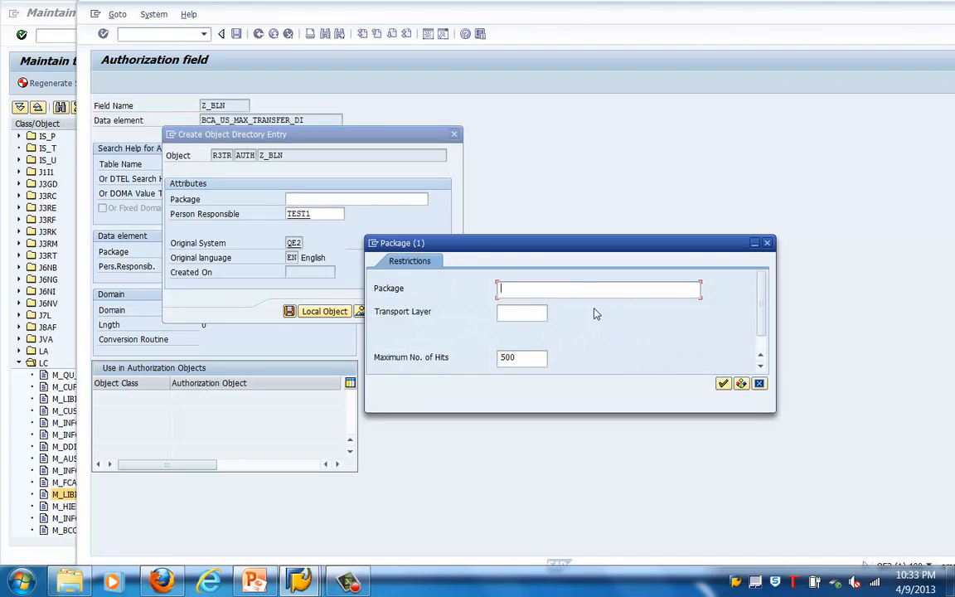
type("Z*")
key("Return")
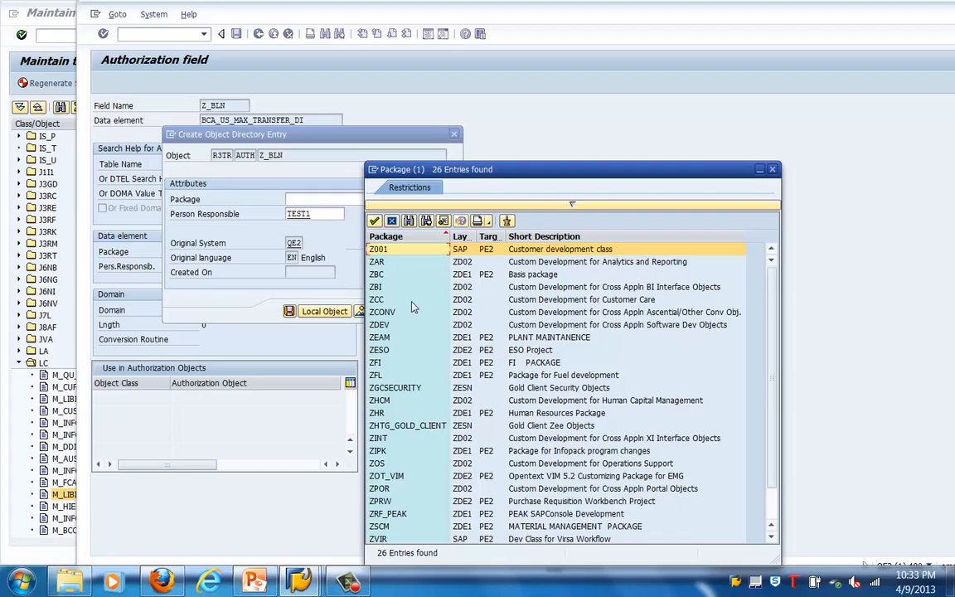
double_click(378, 299)
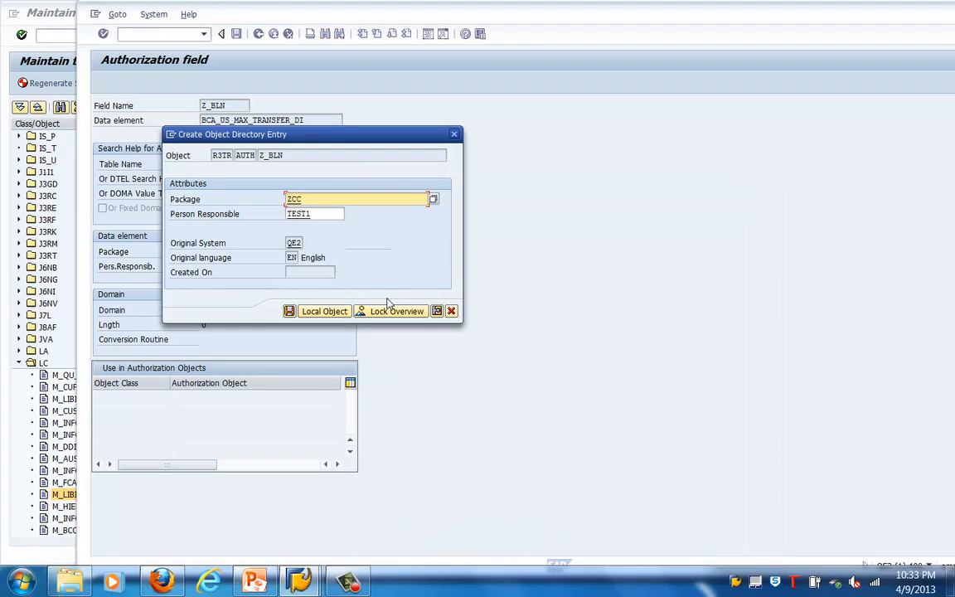
left_click(288, 311)
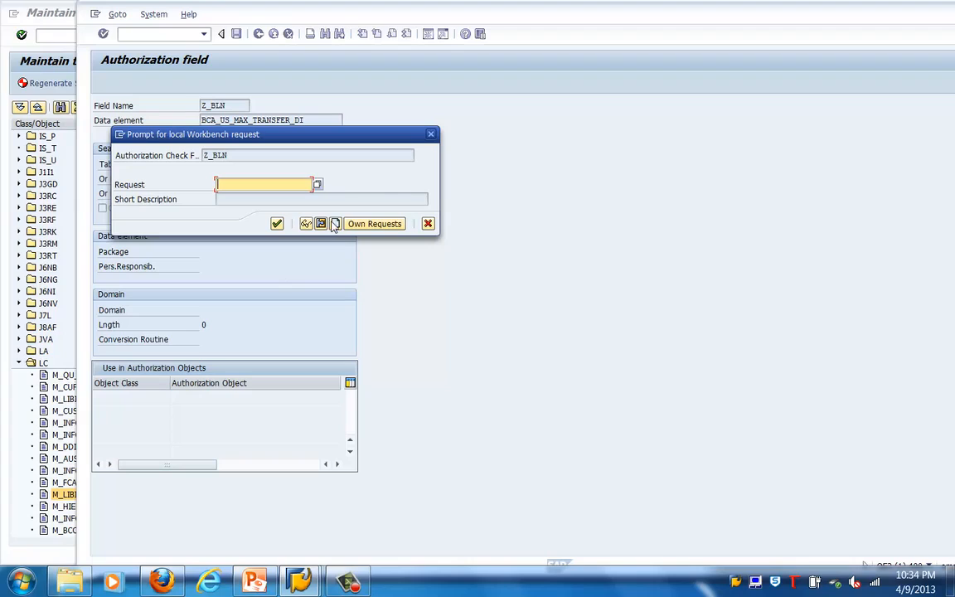
Cancel the local Workbench request and return to the list of authorization fields.
left_click(427, 224)
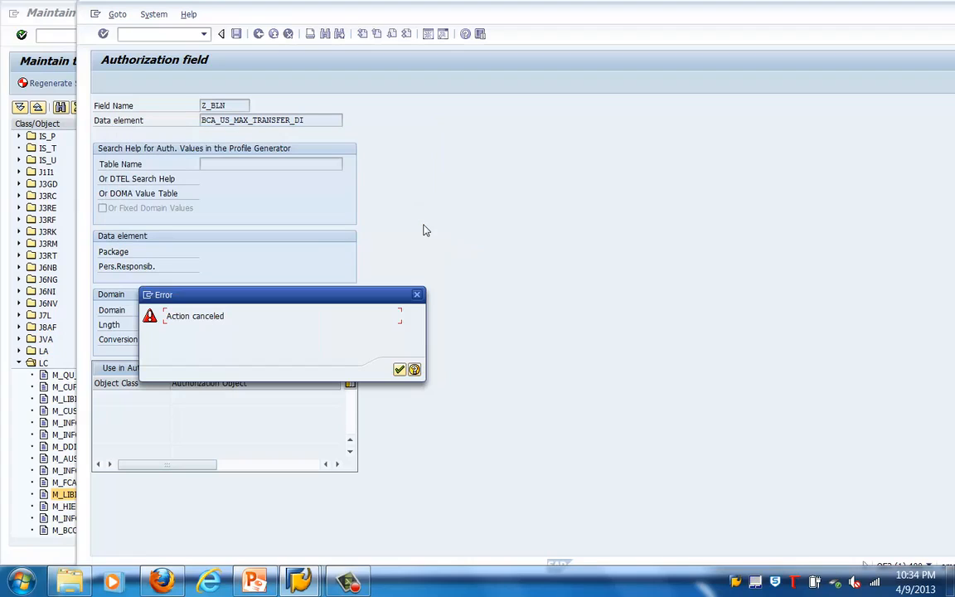
left_click(398, 368)
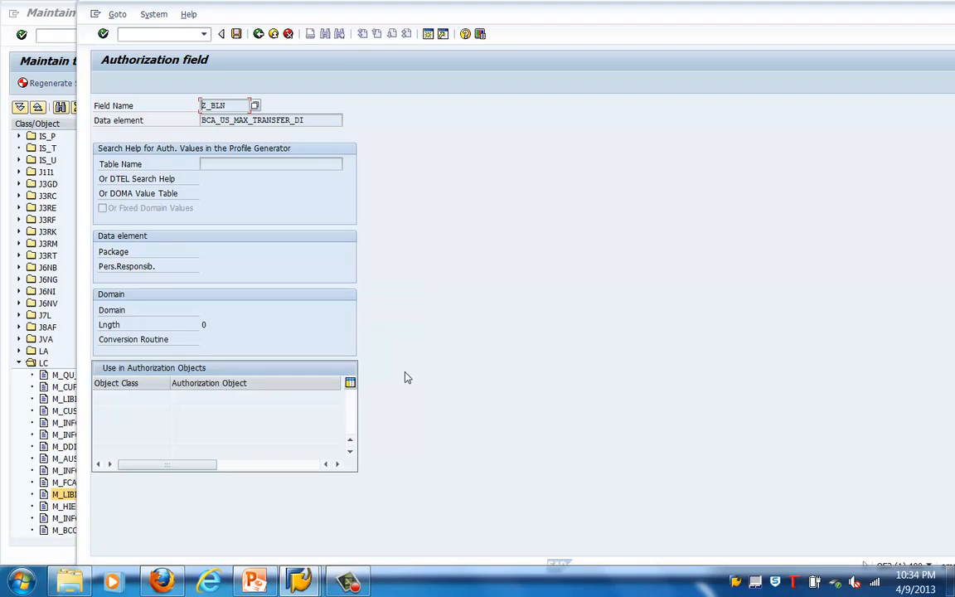
left_click(259, 34)
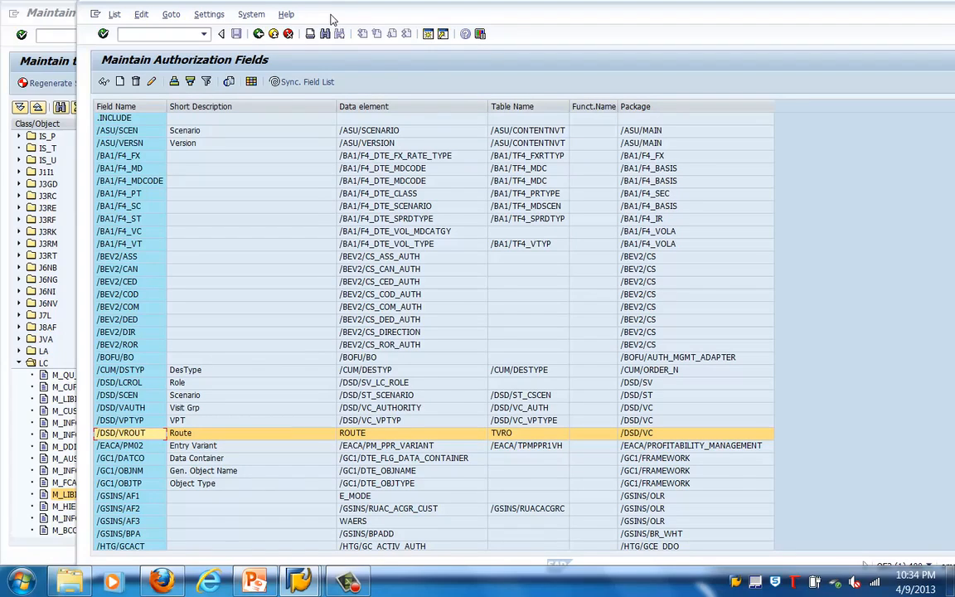
Switch back to the Maintain the Authorization Objects session and select object M_QU_RE in the Logistics Controlling class.
left_click_drag(331, 19, 494, 30)
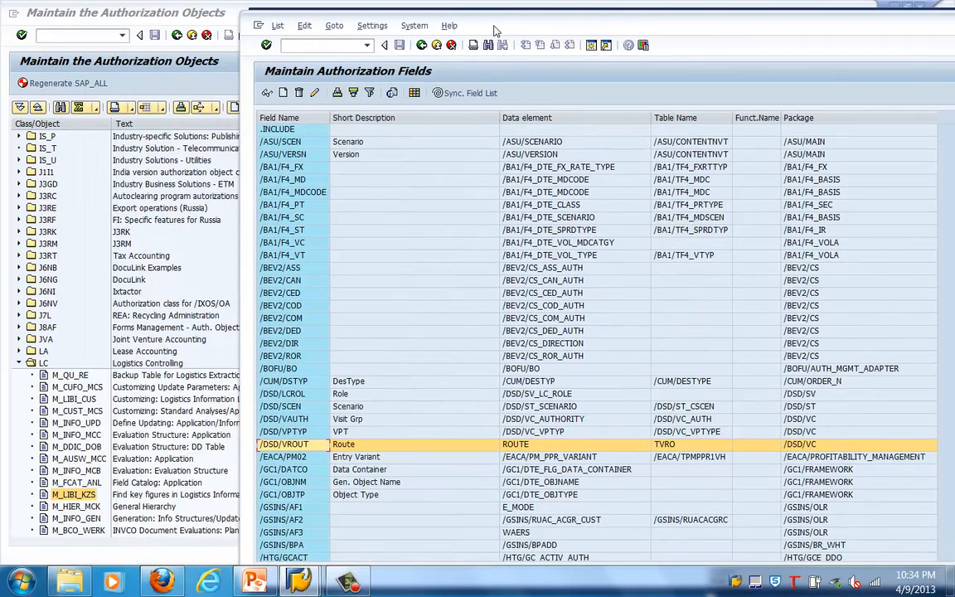
left_click(60, 378)
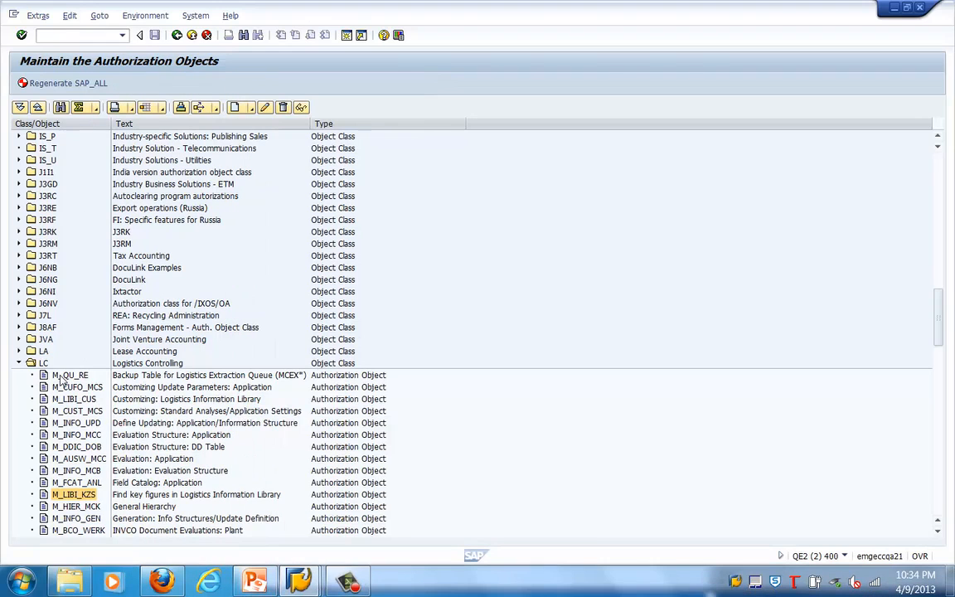
left_click(59, 378)
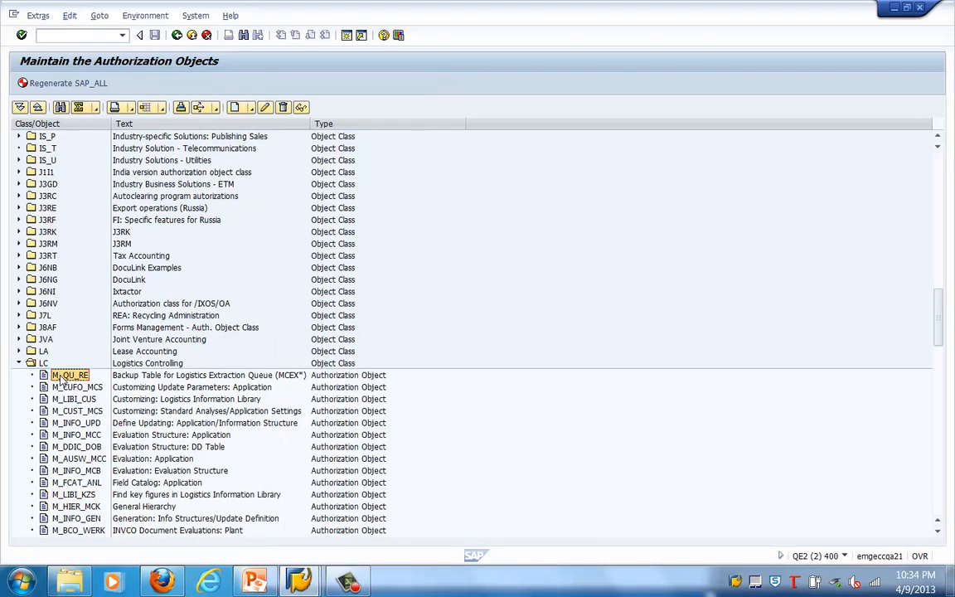
Start a new authorization object in the Logistics Controlling class and browse the list of existing authorization objects.
left_click(236, 108)
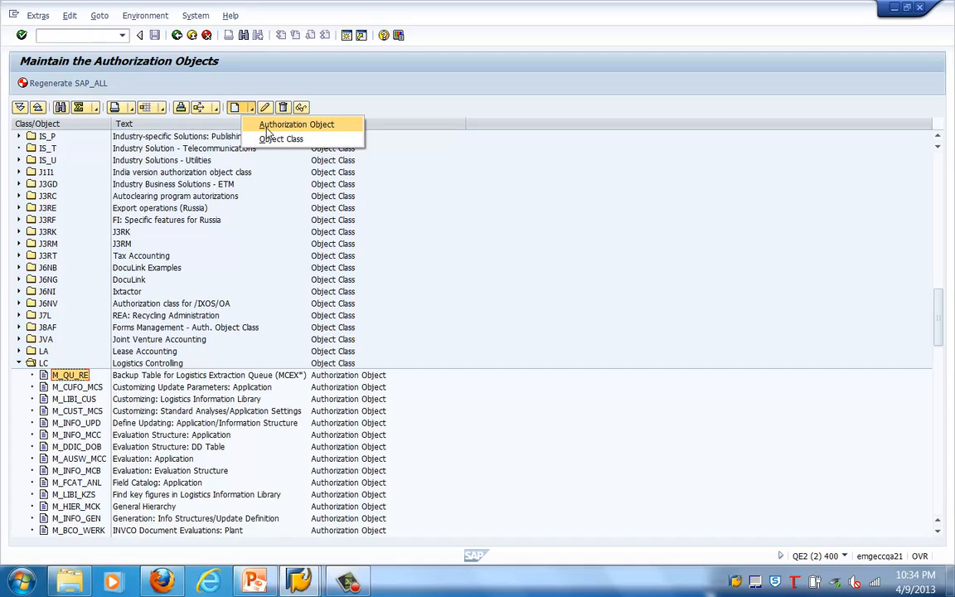
left_click(267, 128)
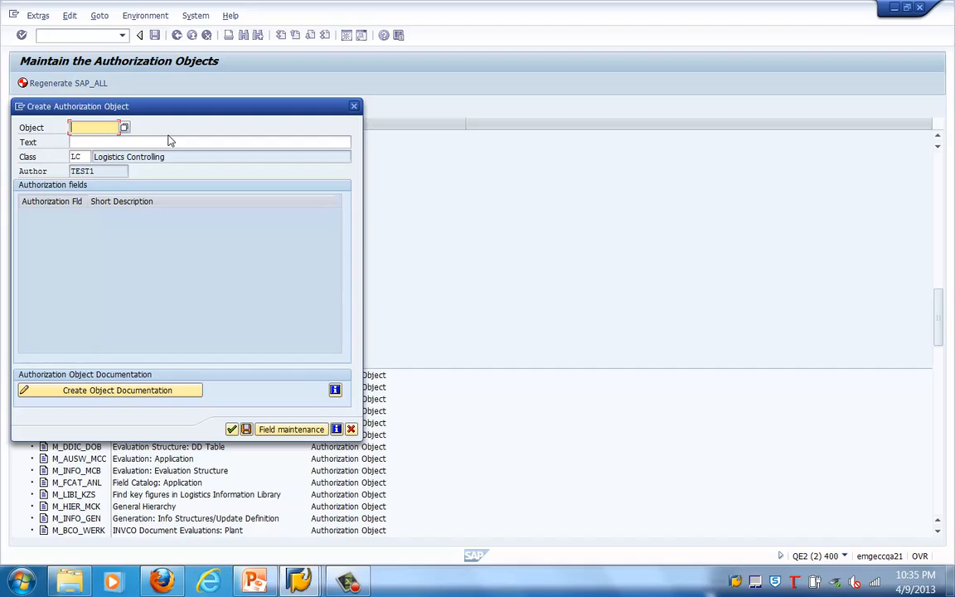
left_click(123, 129)
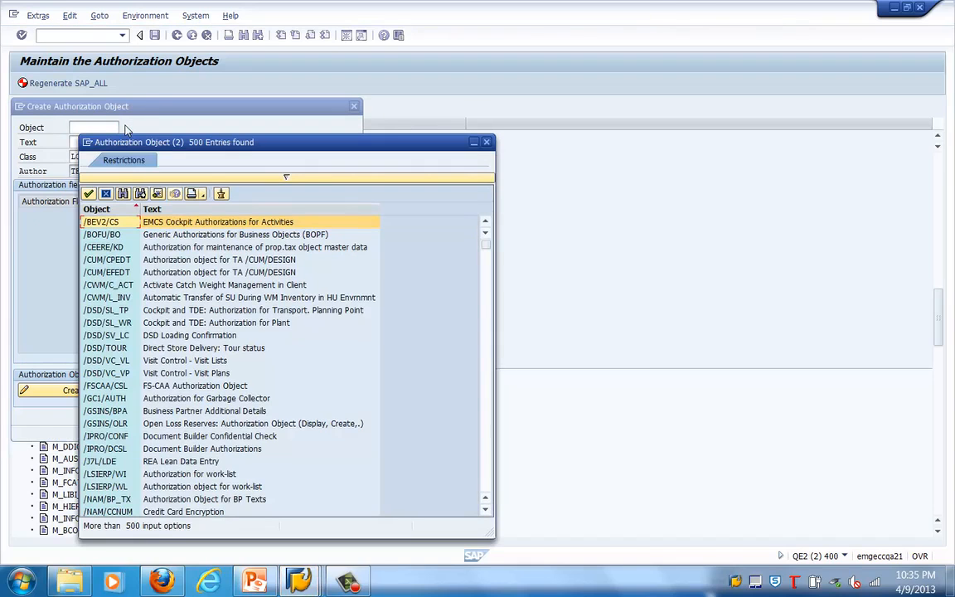
left_click(488, 437)
left_click(488, 437)
left_click(488, 437)
left_click(488, 437)
left_click(488, 437)
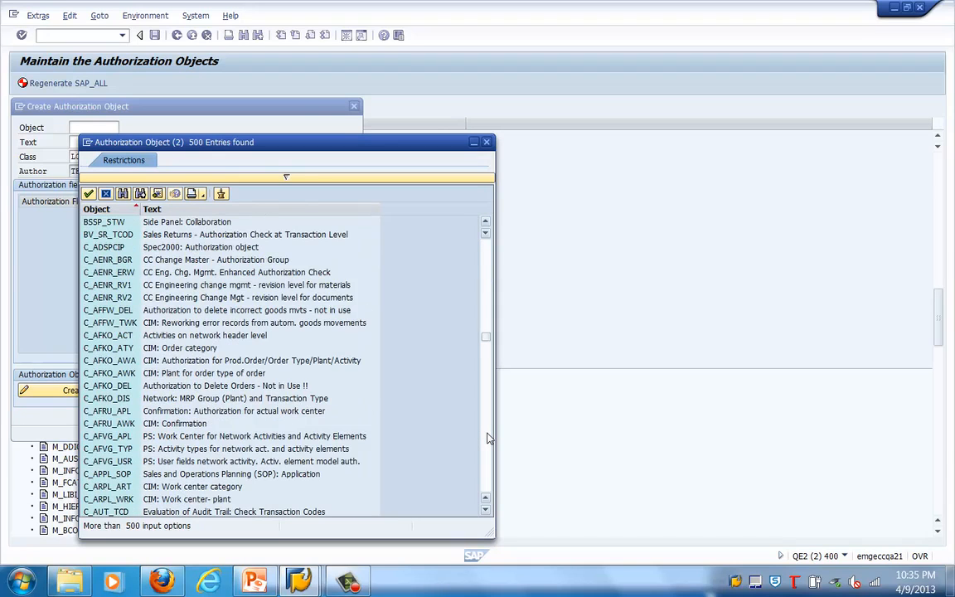
left_click(487, 142)
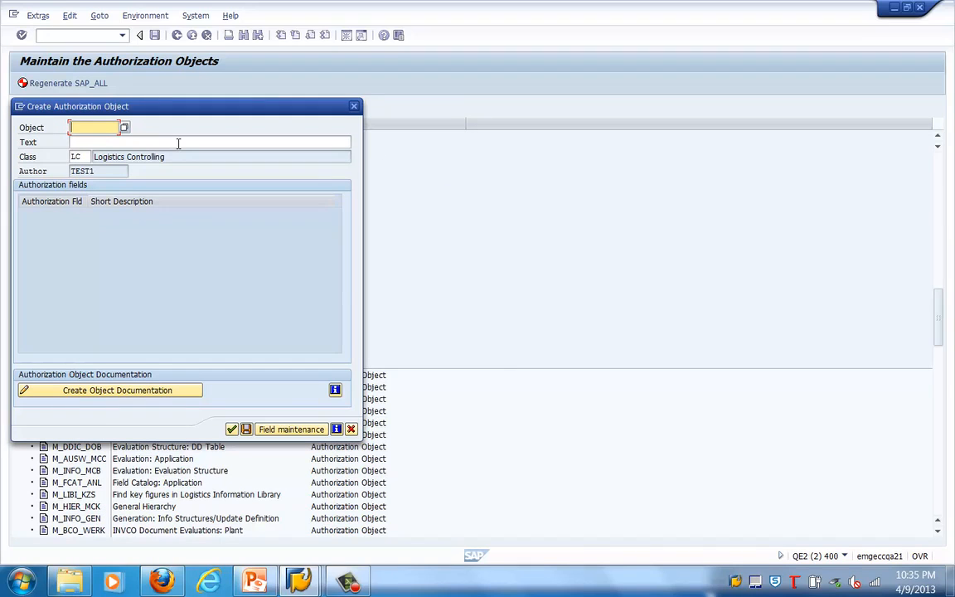
Take DF_INIT_AE from the list of existing objects as the object name and enter Text as its description.
type("Z_")
key("F4")
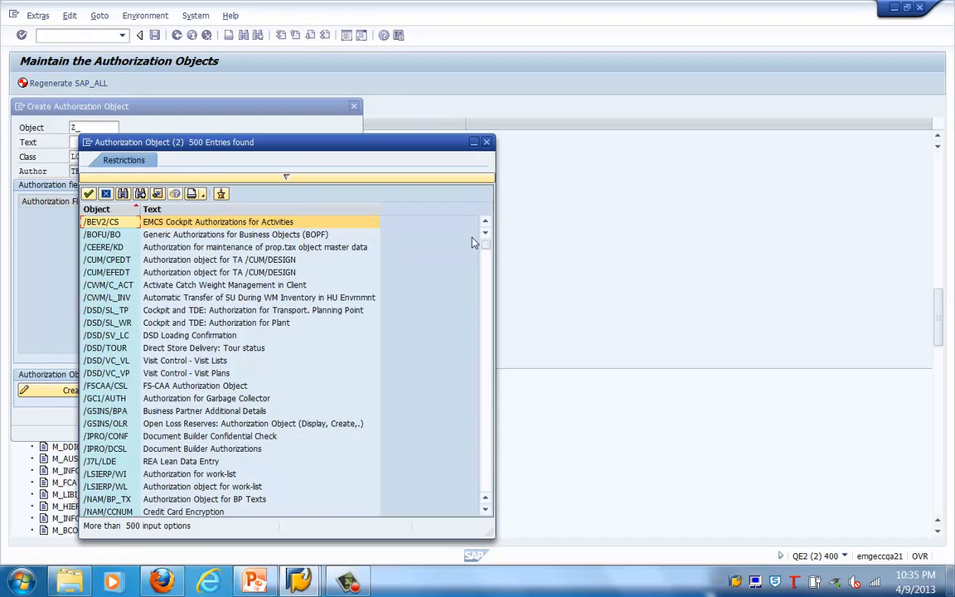
left_click_drag(485, 244, 485, 484)
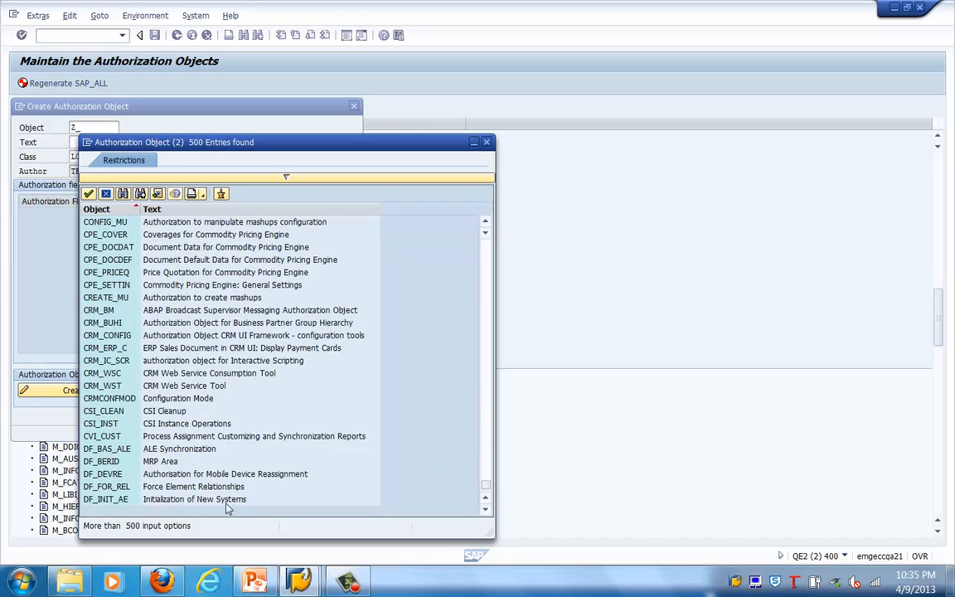
double_click(106, 500)
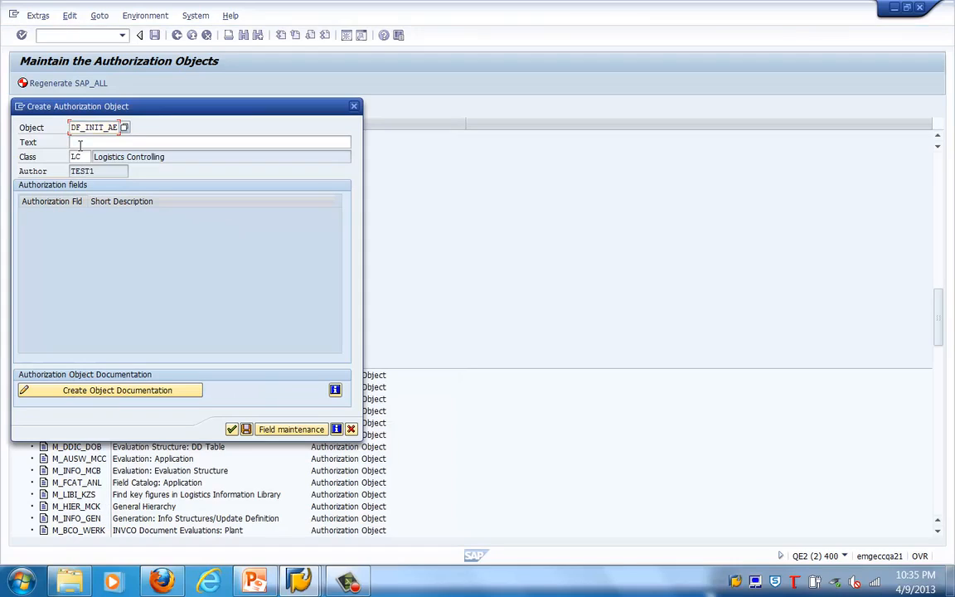
left_click(80, 144)
type("T")
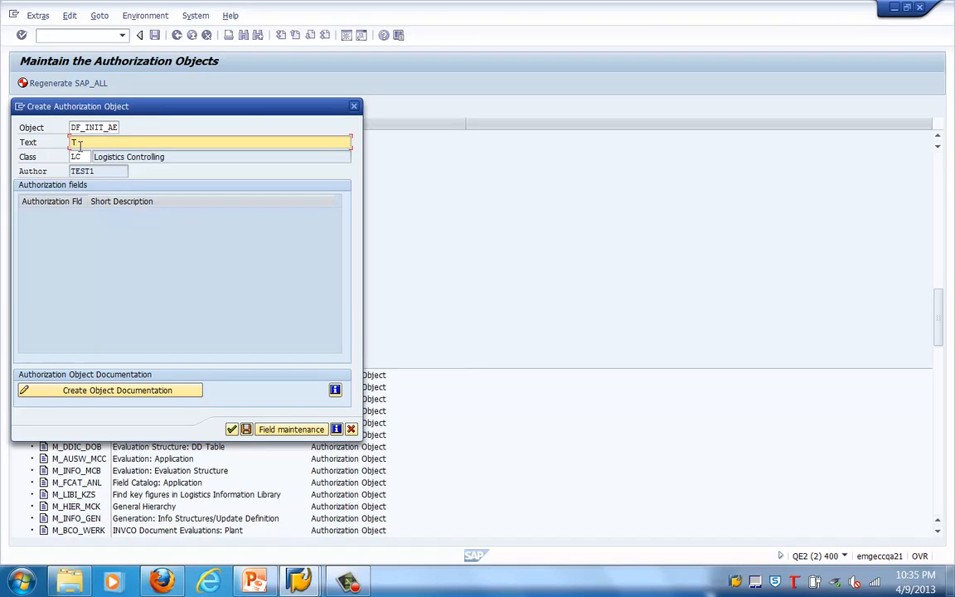
type("ext")
View the object documentation for DF_INIT_AE, accepting the namespace notices, and return to the object definition.
left_click(70, 390)
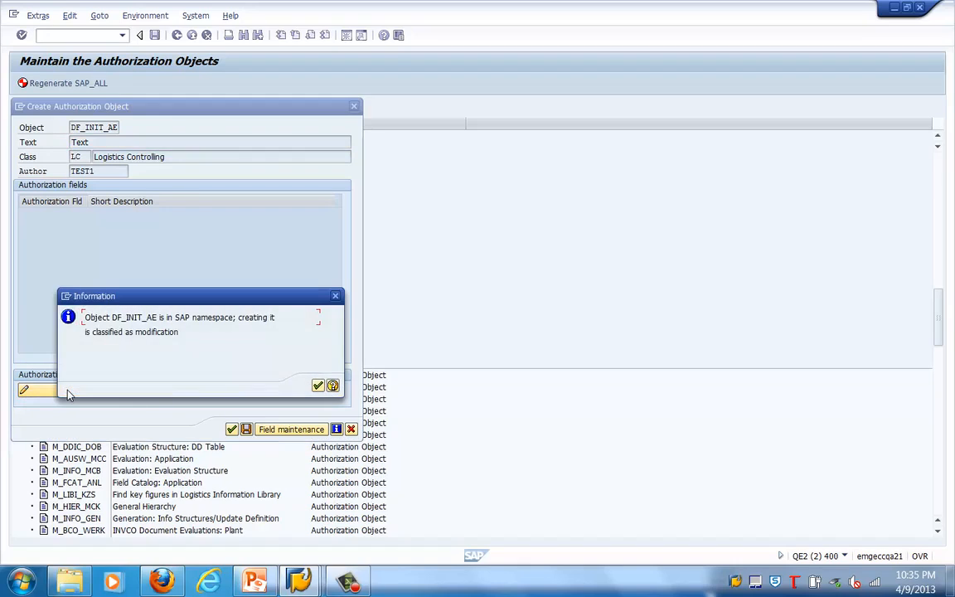
left_click(318, 386)
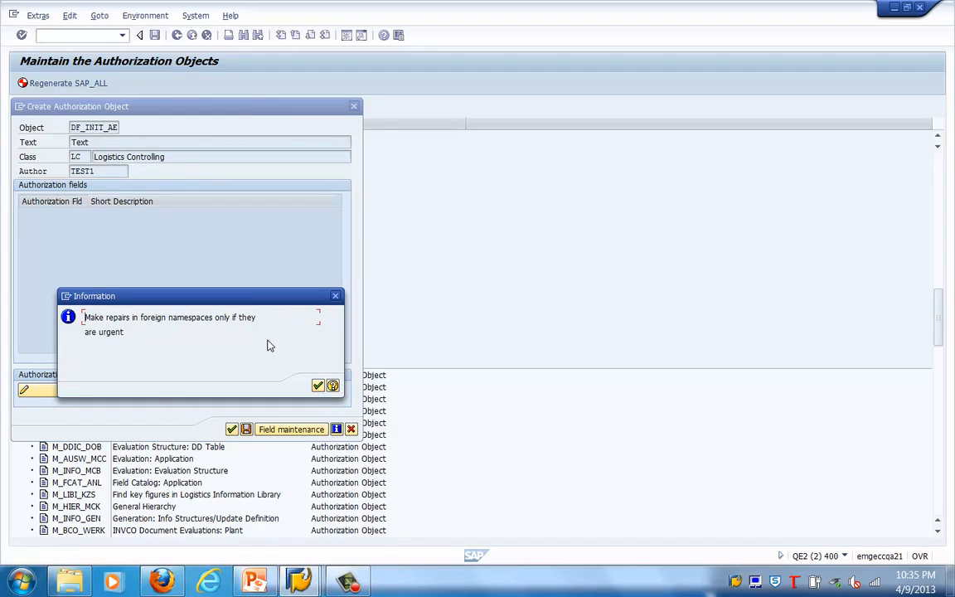
left_click(318, 386)
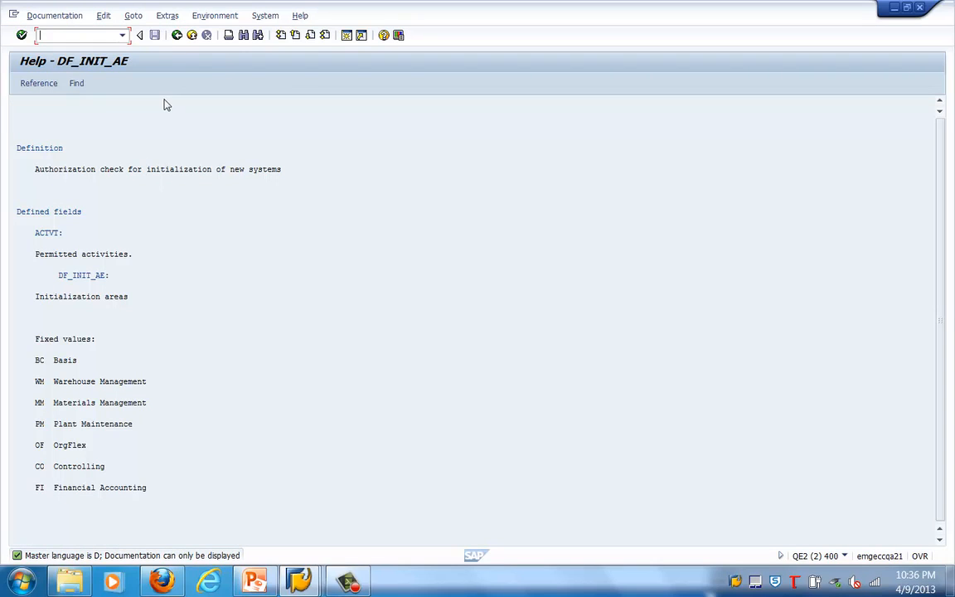
left_click(177, 35)
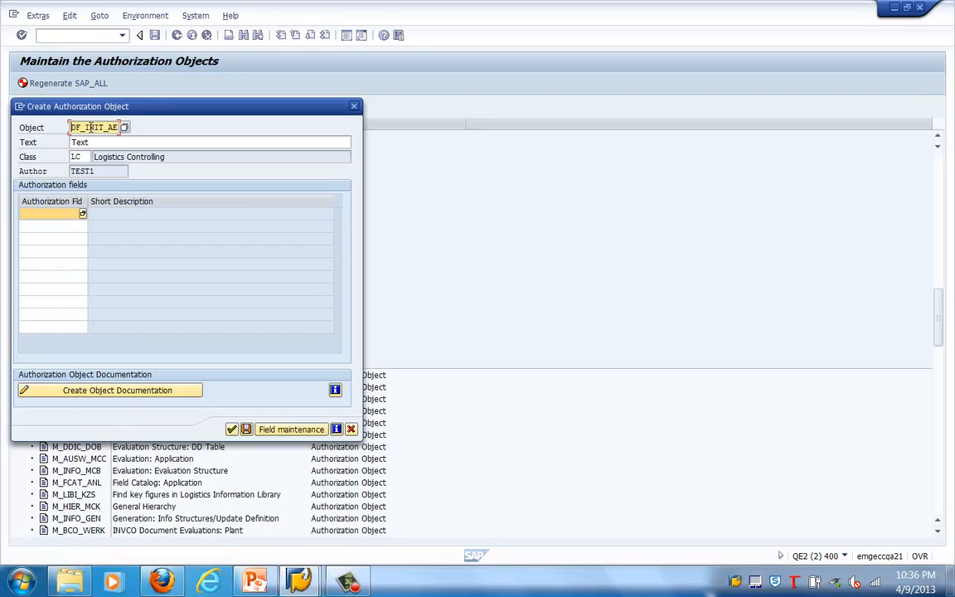
Rename the authorization object as Z_INIT_ALE and add CONF_FLAG from the list of available fields as its first authorization field.
type("Z_INIT_AL")
left_click(82, 214)
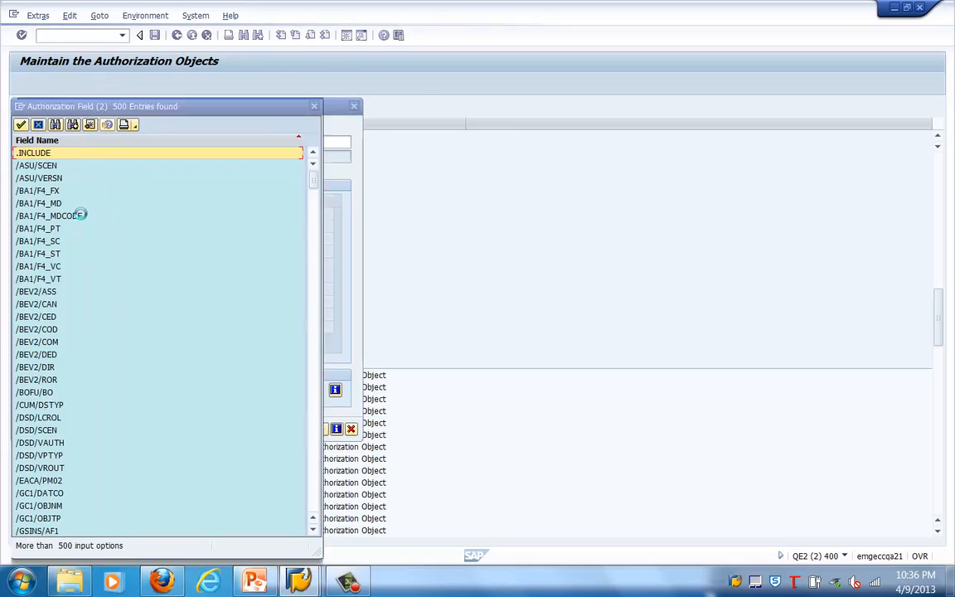
left_click(314, 106)
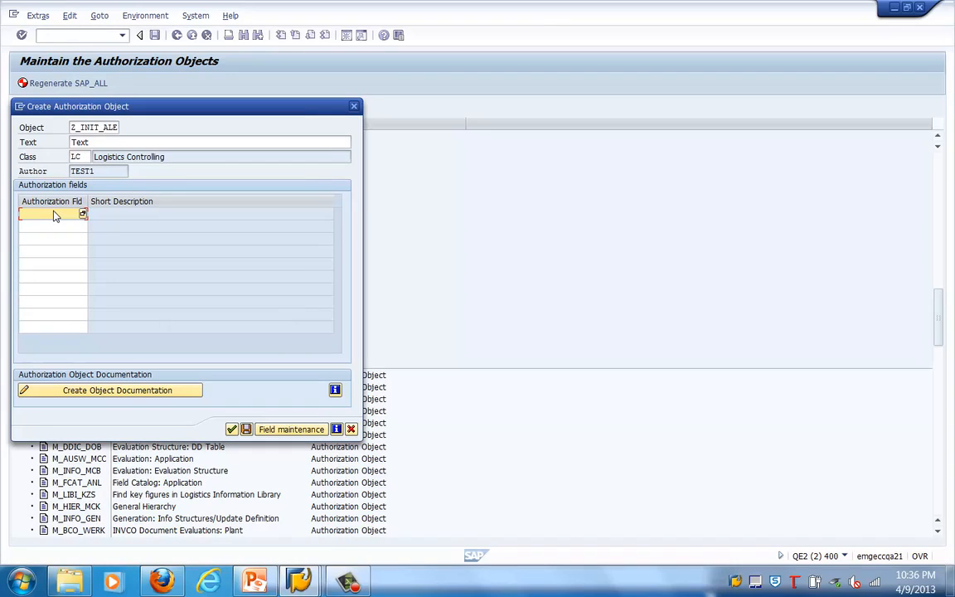
type("Z*")
key("F4")
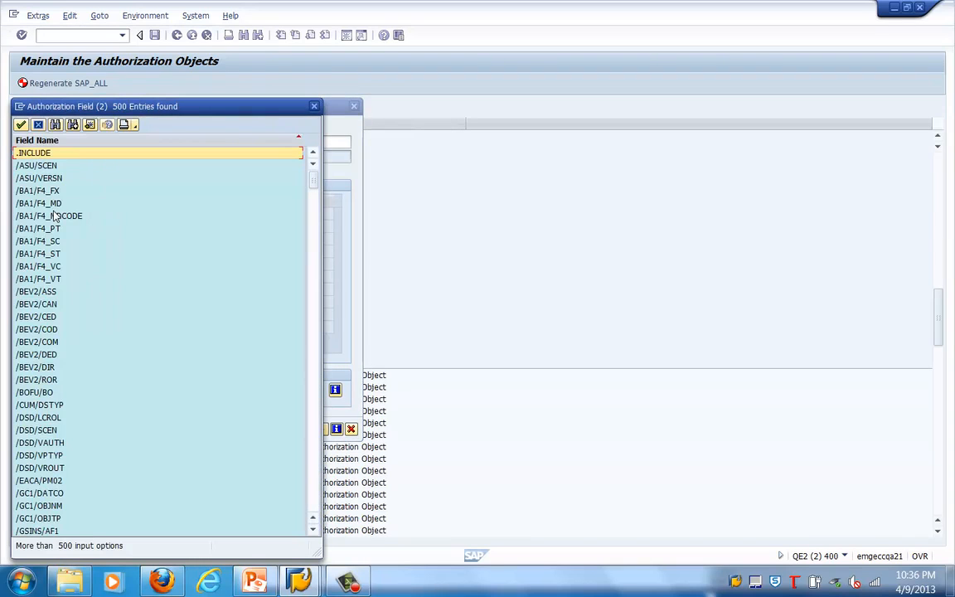
left_click_drag(311, 174, 312, 505)
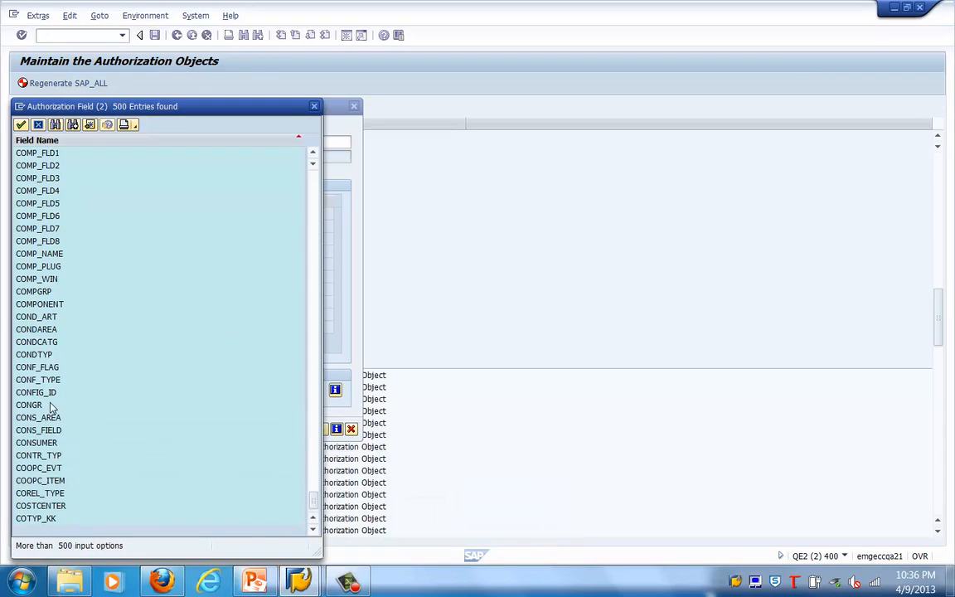
key("Escape")
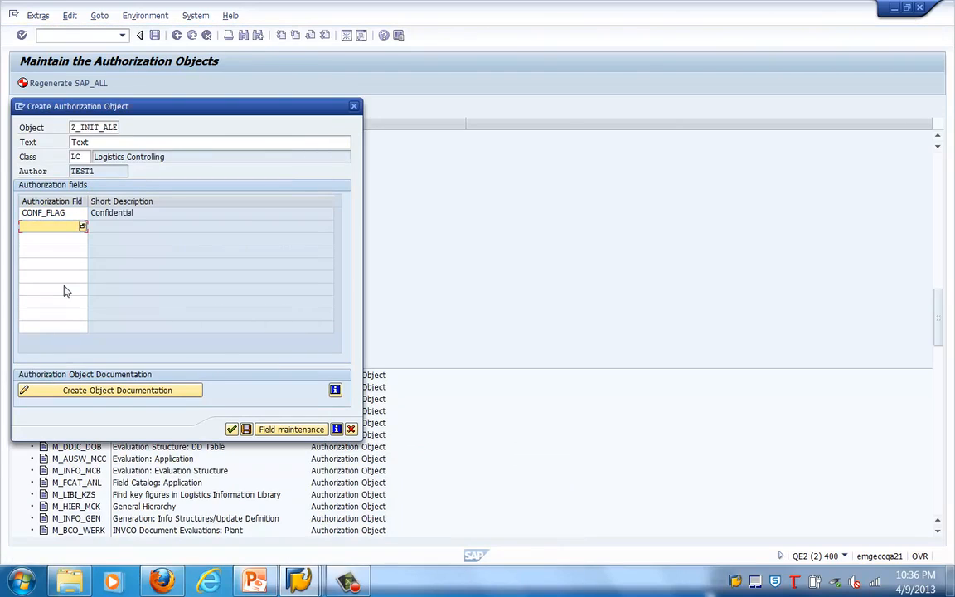
Try to save authorization object Z_INIT_ALE, cancel the developer registration requests and return to the list of object classes.
left_click(247, 430)
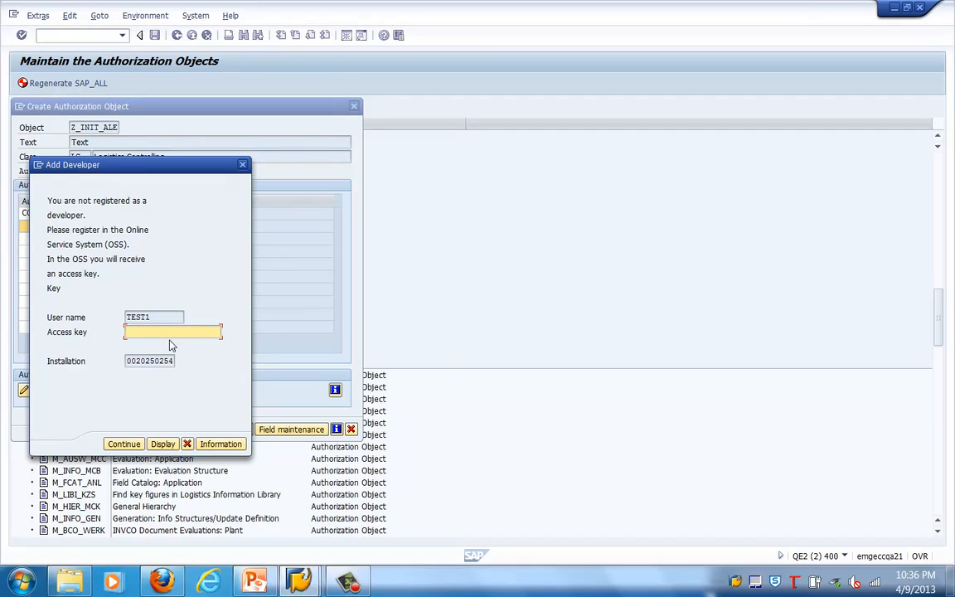
left_click(125, 359)
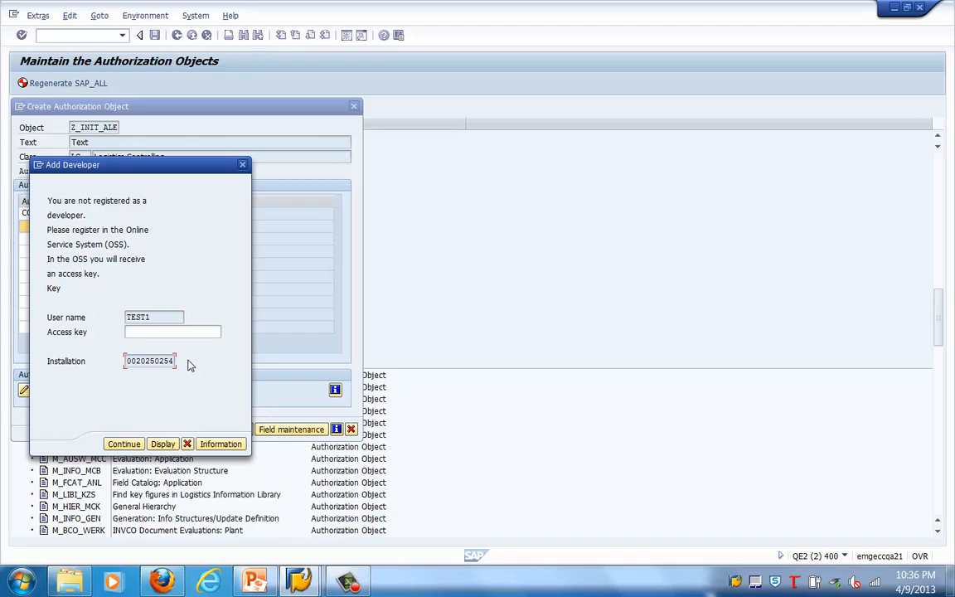
left_click(189, 445)
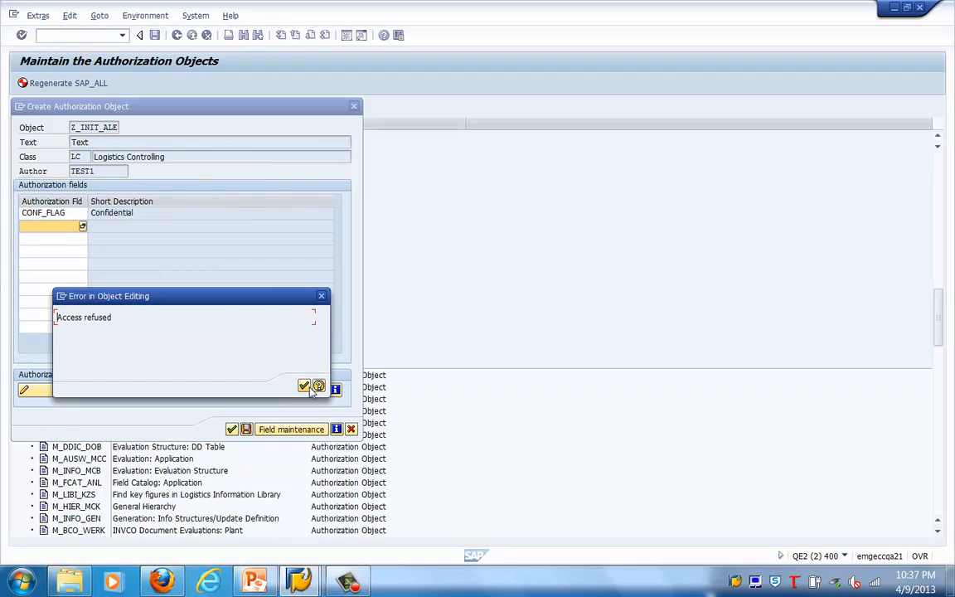
left_click(306, 386)
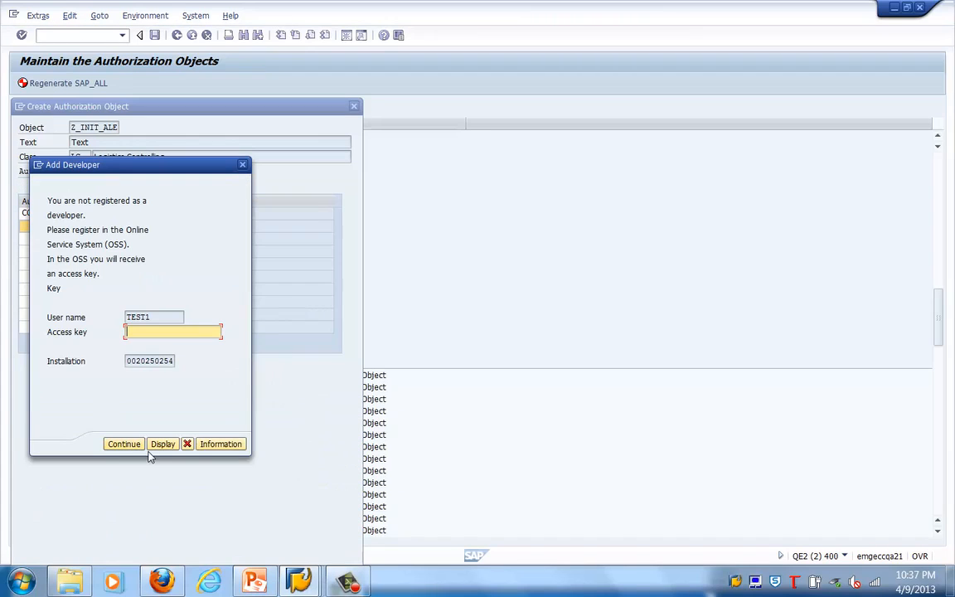
left_click(188, 445)
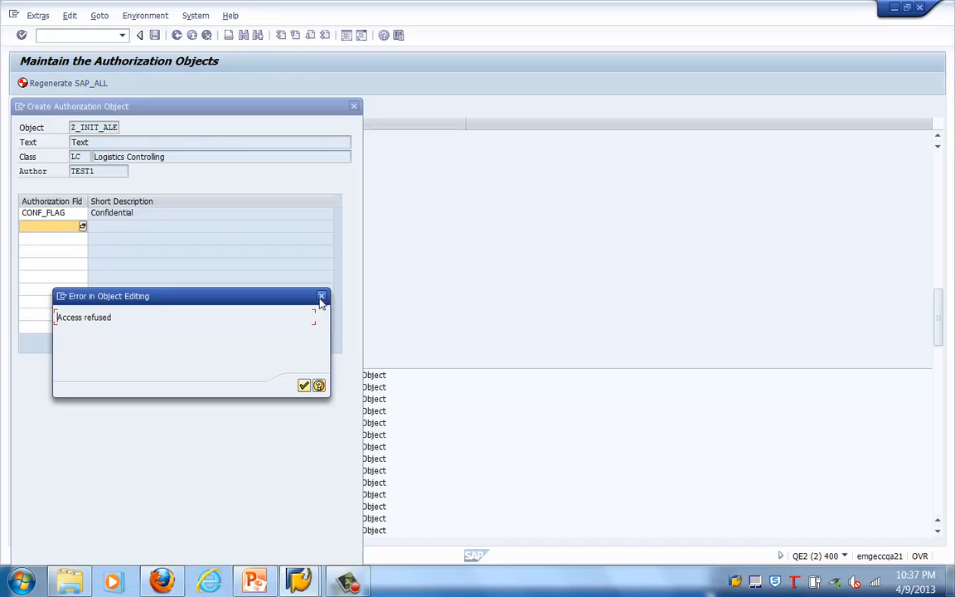
left_click(322, 296)
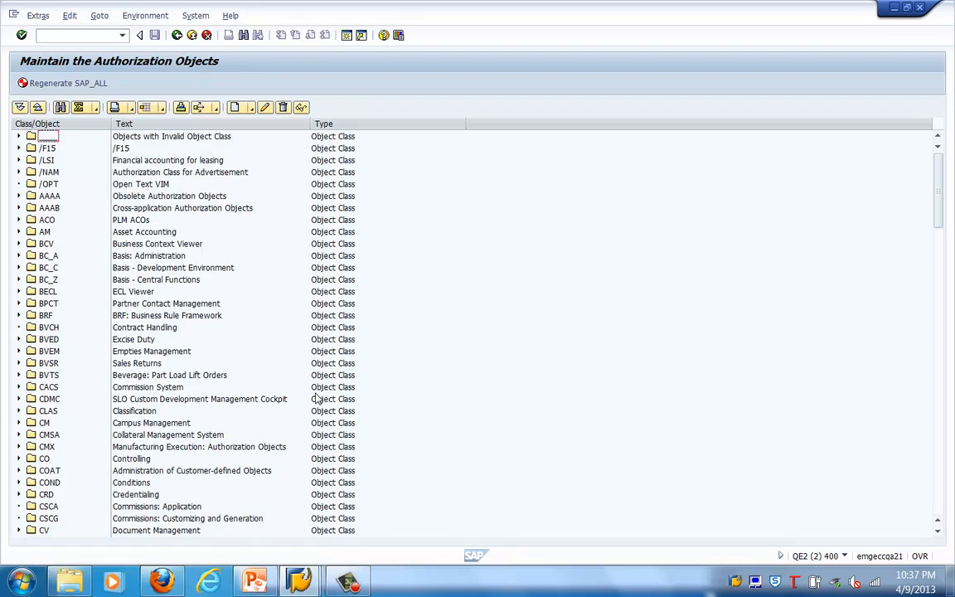
left_click(346, 585)
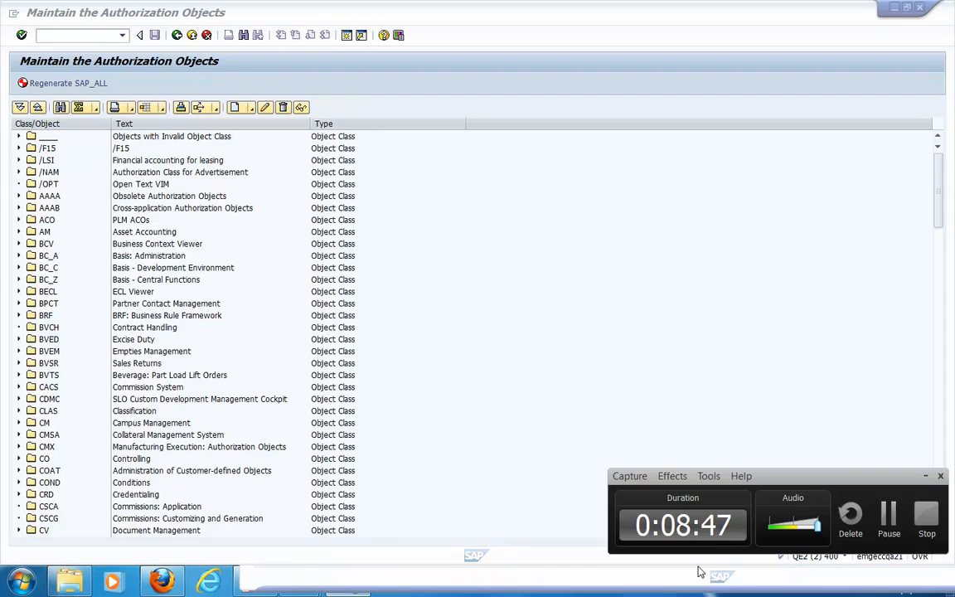